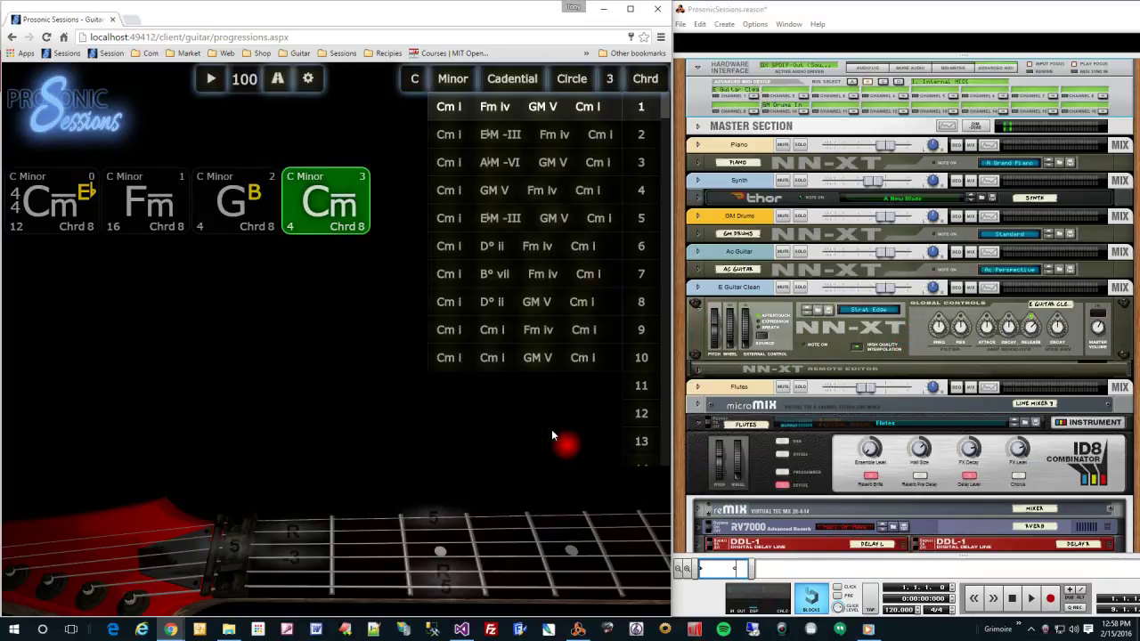
# Start playback of the Cm–Fm–G–Cm progression in Prosonic Sessions at tempo 100.
pyautogui.press('space')
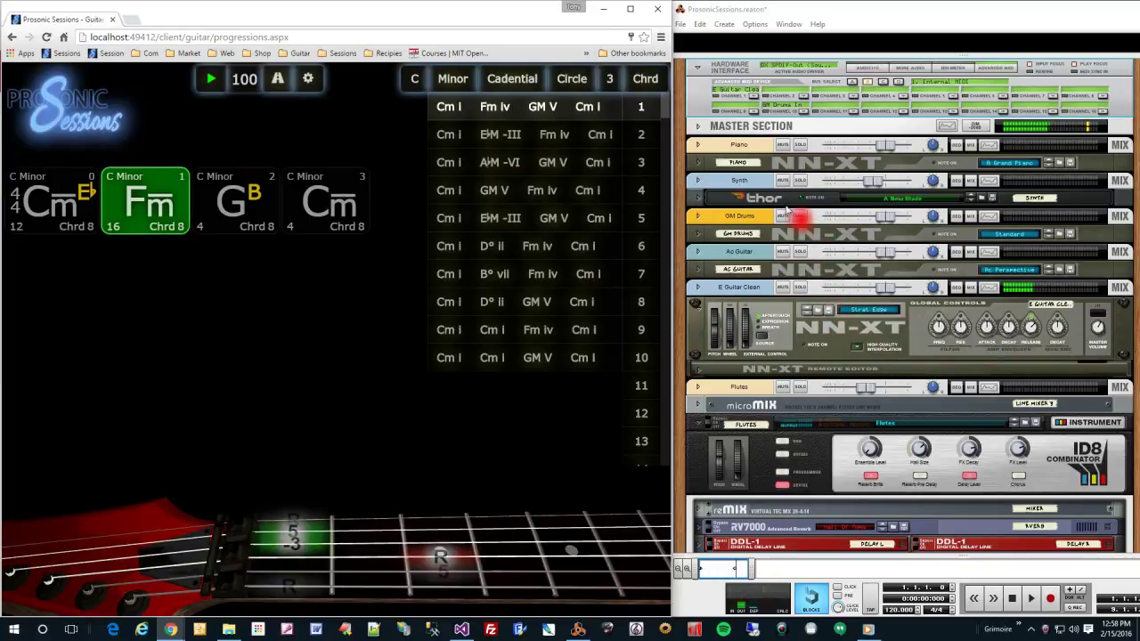
# Route Reason's Hardware Interface channel 1 to Flutes, then Thor, and finally the Piano NN-XT sampler.
pyautogui.rightClick(750, 98)
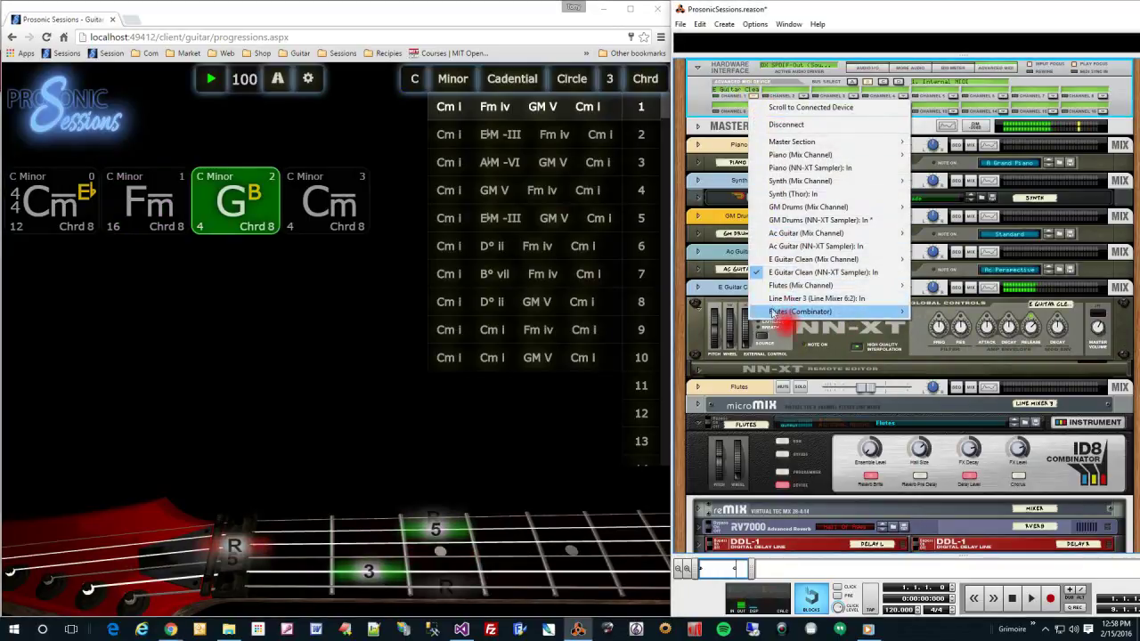
pyautogui.moveTo(772, 312)
pyautogui.click(931, 313)
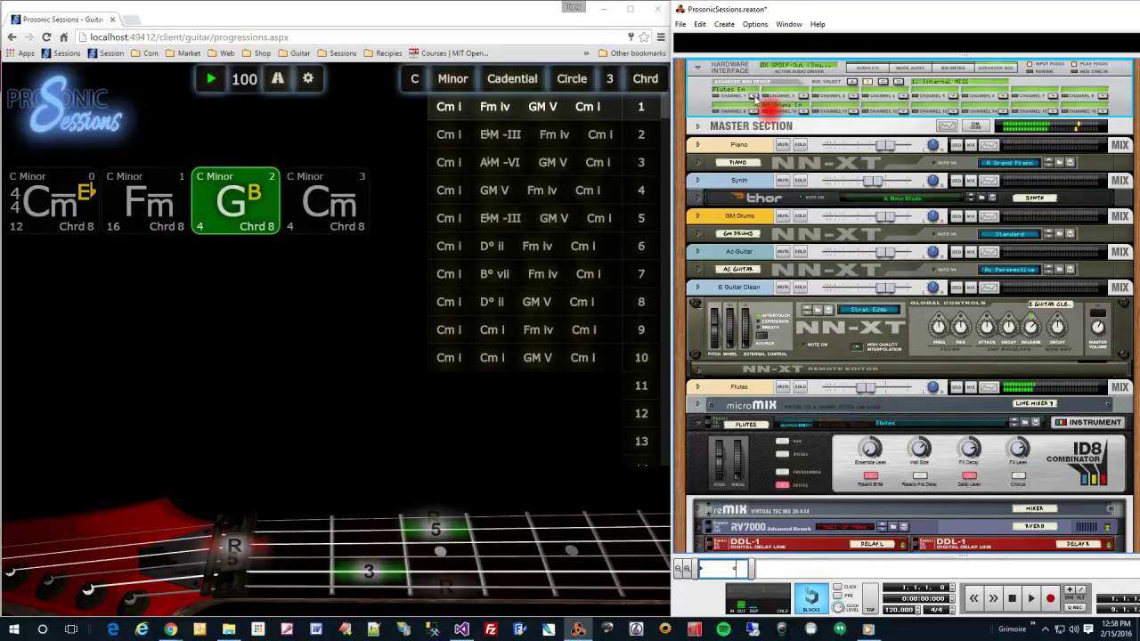
pyautogui.rightClick(755, 100)
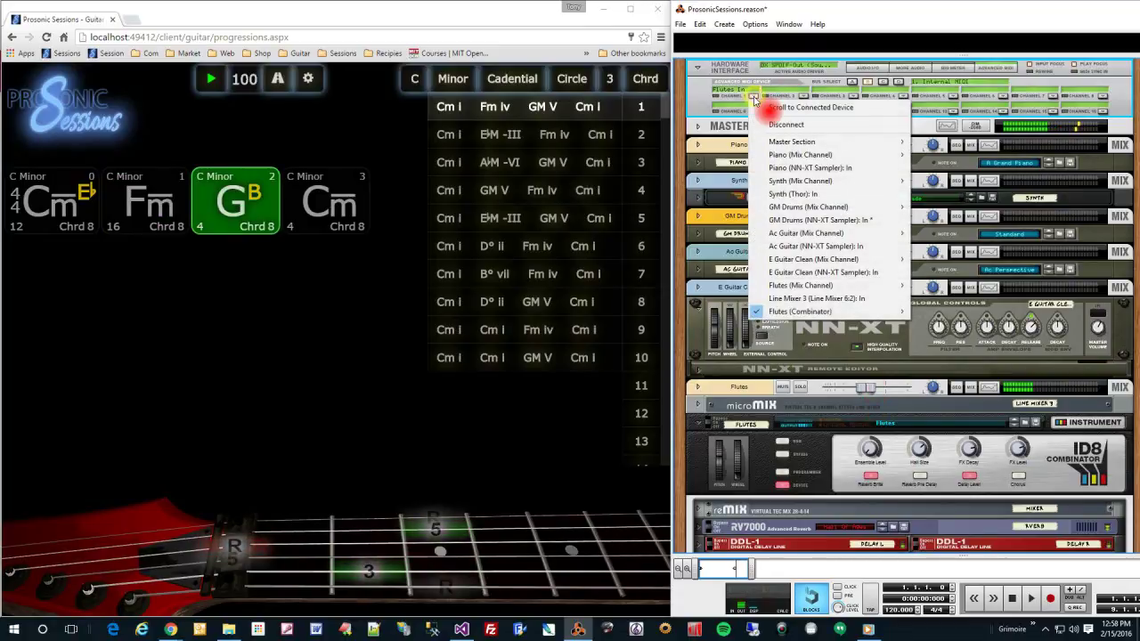
pyautogui.click(784, 194)
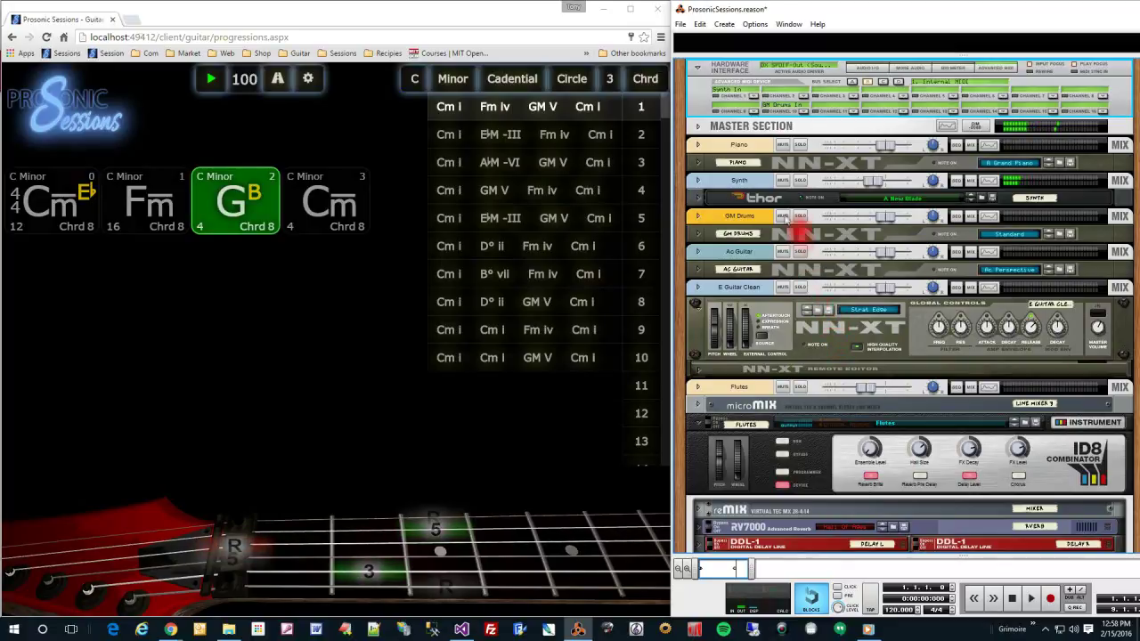
pyautogui.rightClick(755, 101)
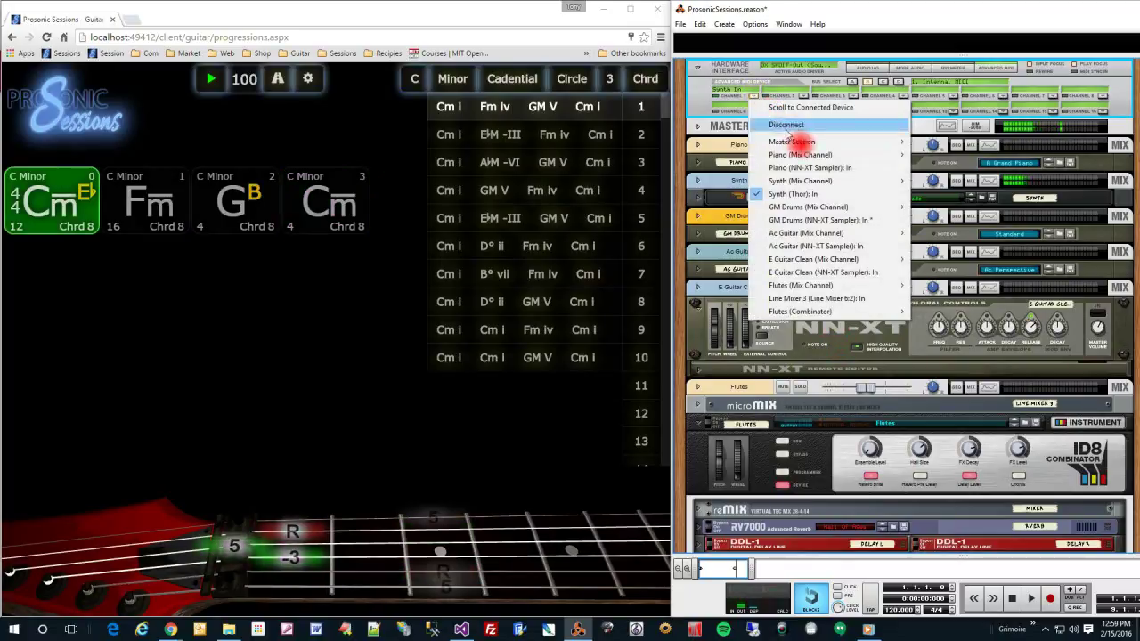
pyautogui.click(812, 167)
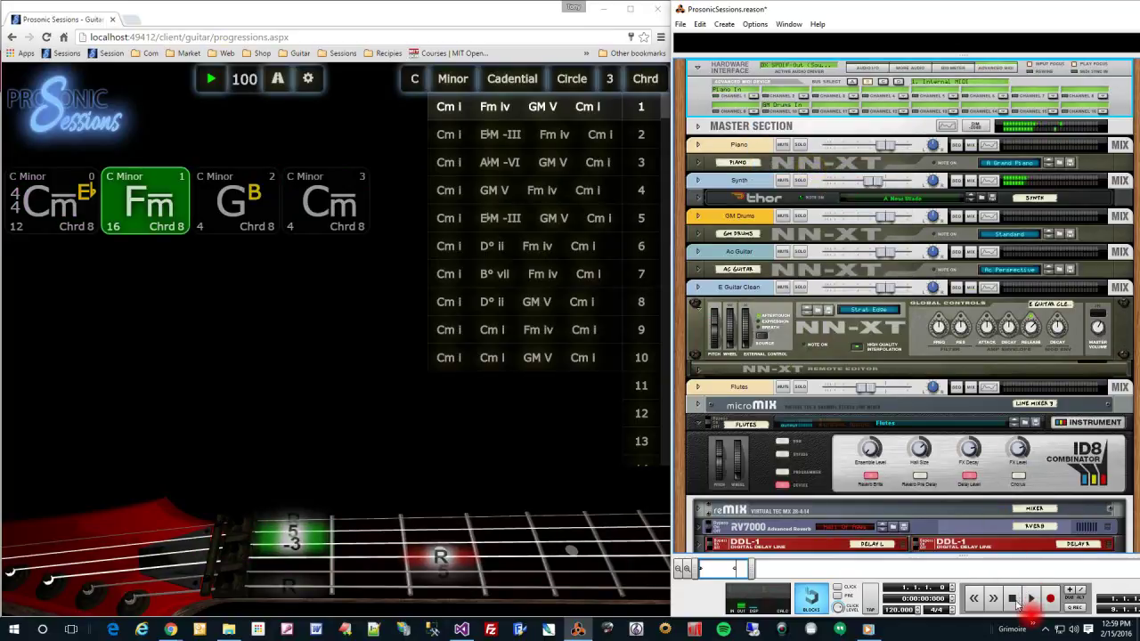
pyautogui.click(870, 246)
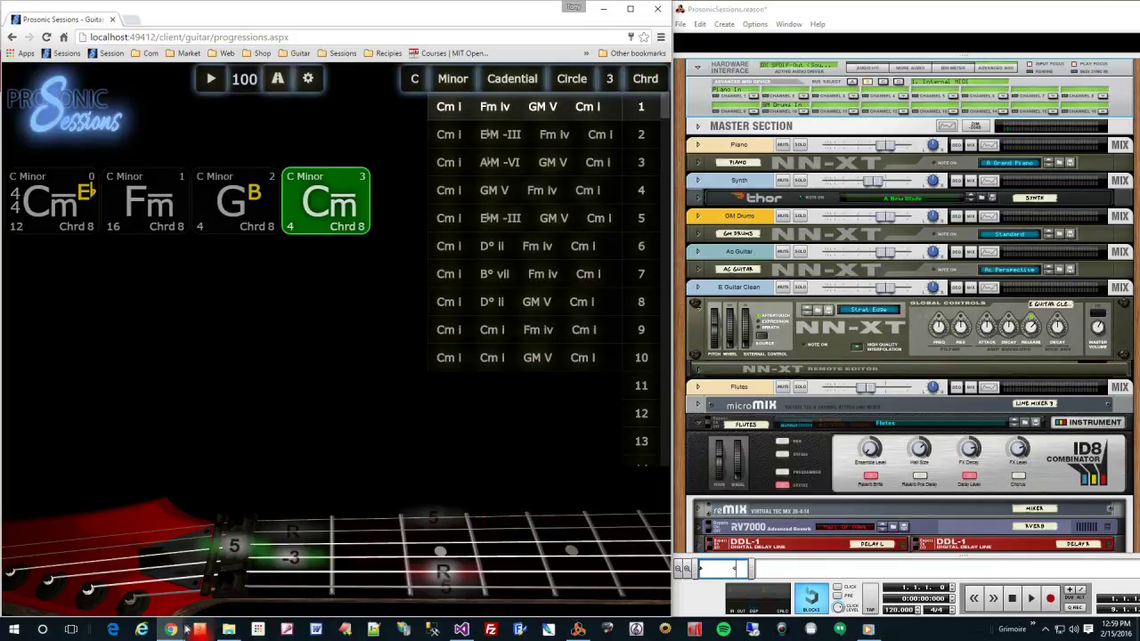
# In Chrome, view the LoopBe1 product page, then return to the LoopBe30 page.
pyautogui.moveTo(181, 633)
pyautogui.click(203, 598)
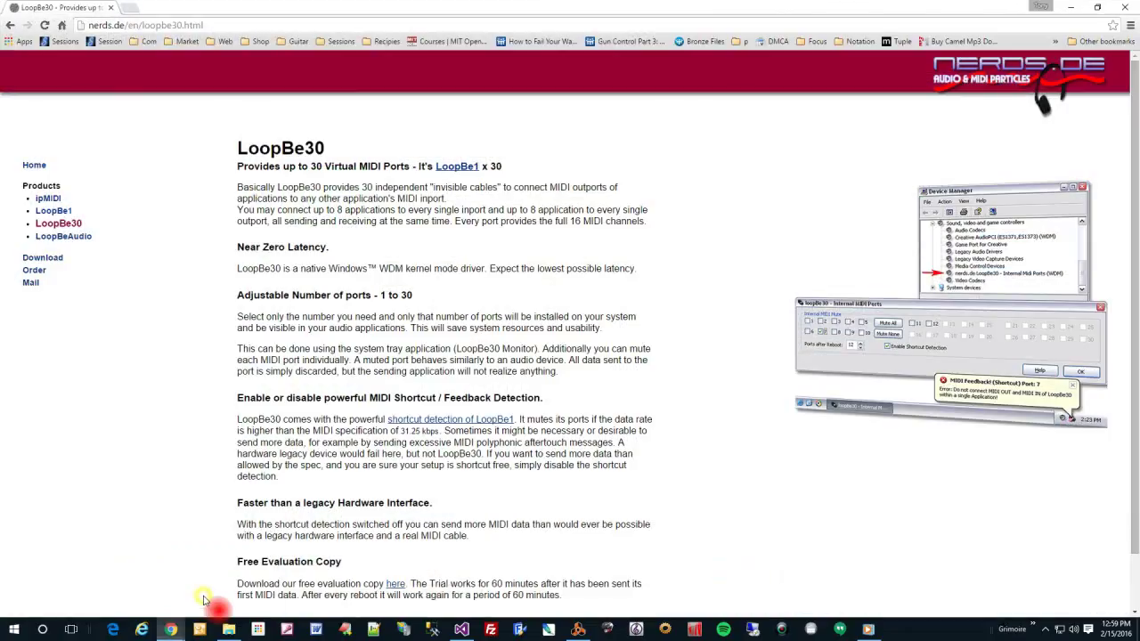
pyautogui.click(60, 211)
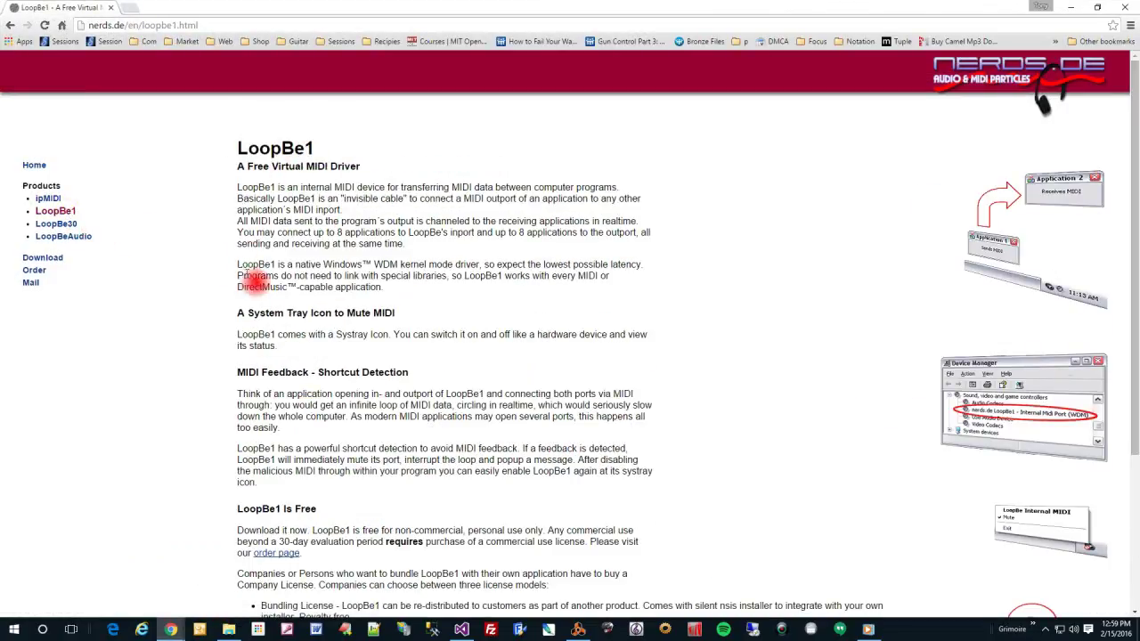
pyautogui.click(218, 25)
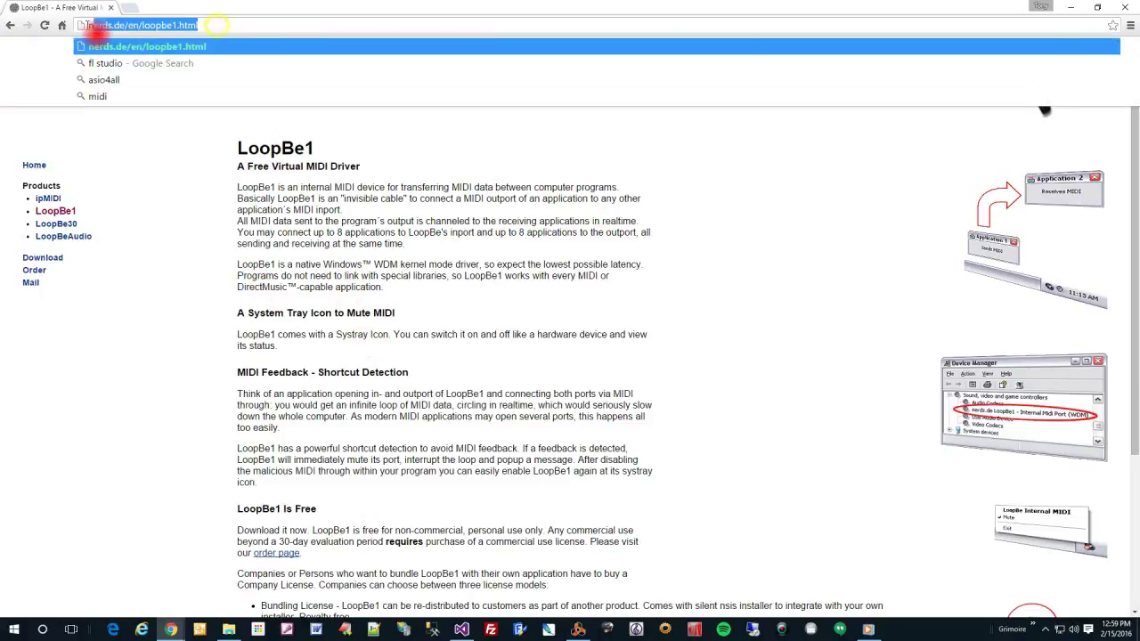
pyautogui.click(194, 209)
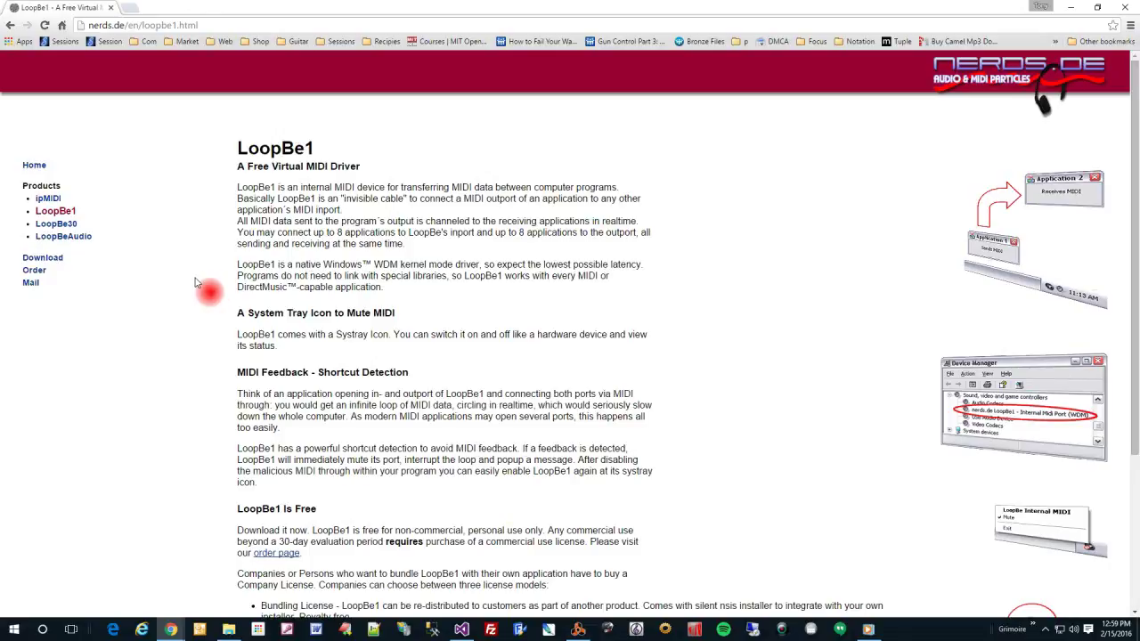
pyautogui.click(56, 223)
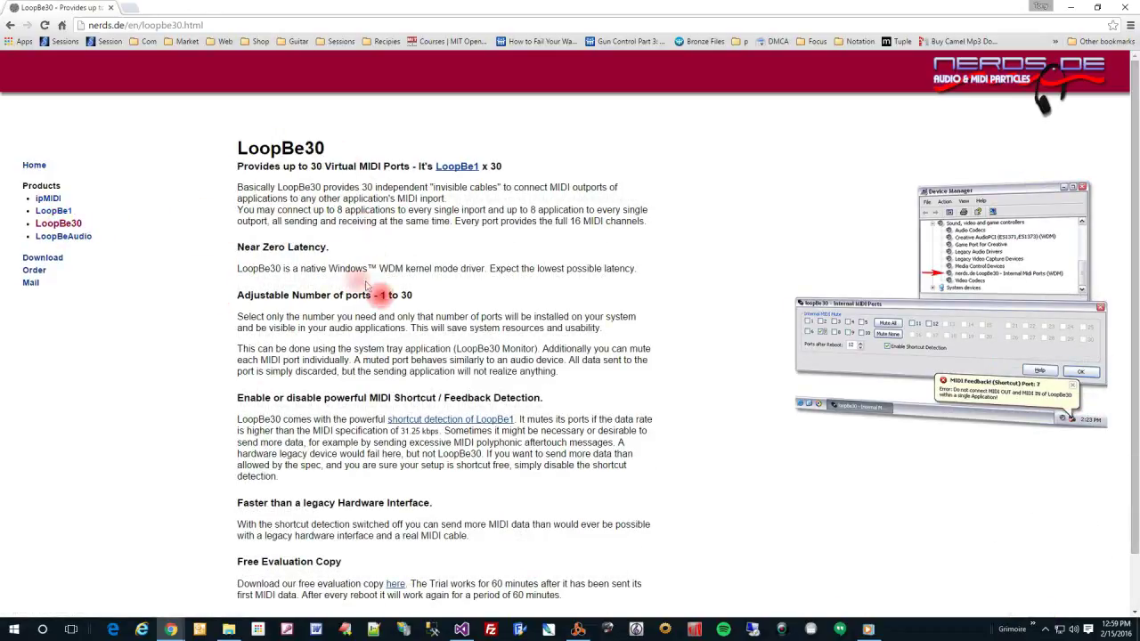
# Highlight LoopBe30's Near Zero Latency, 1 to 30 ports, and legacy hardware interface text.
pyautogui.moveTo(250, 247); pyautogui.dragTo(324, 248)
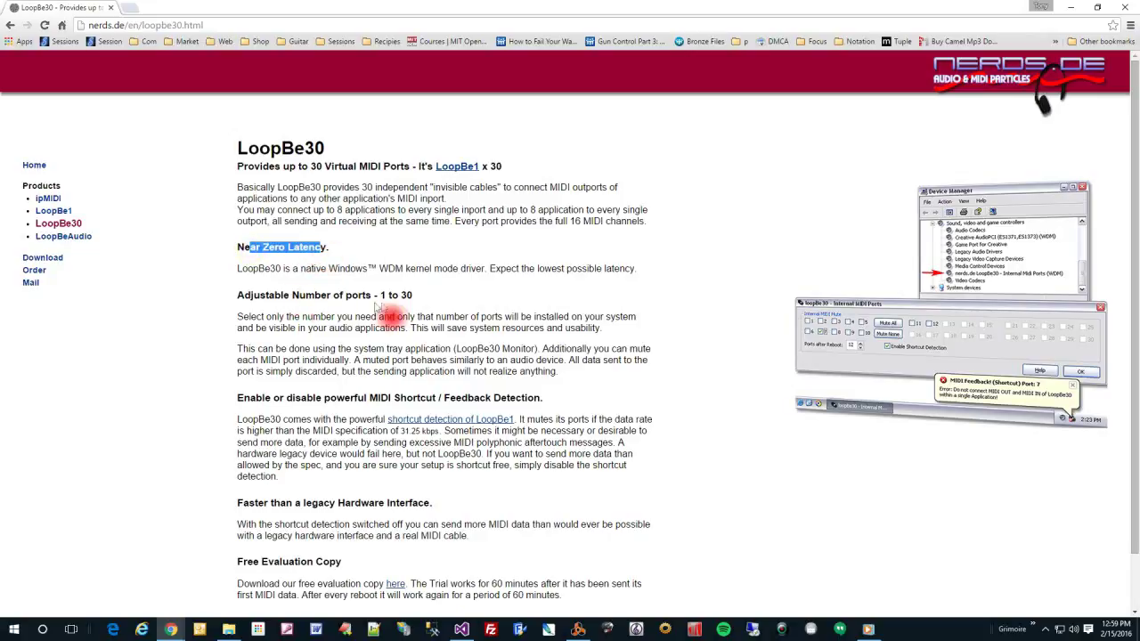
pyautogui.moveTo(415, 295); pyautogui.dragTo(372, 295)
pyautogui.click(379, 405)
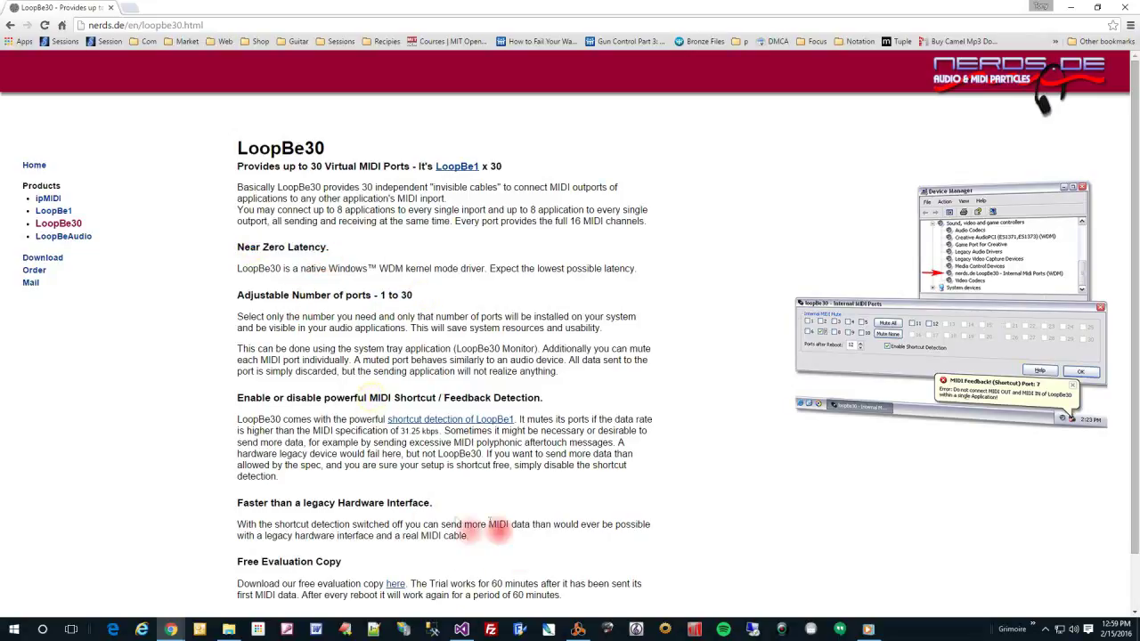
pyautogui.moveTo(296, 503); pyautogui.dragTo(425, 503)
pyautogui.click(499, 525)
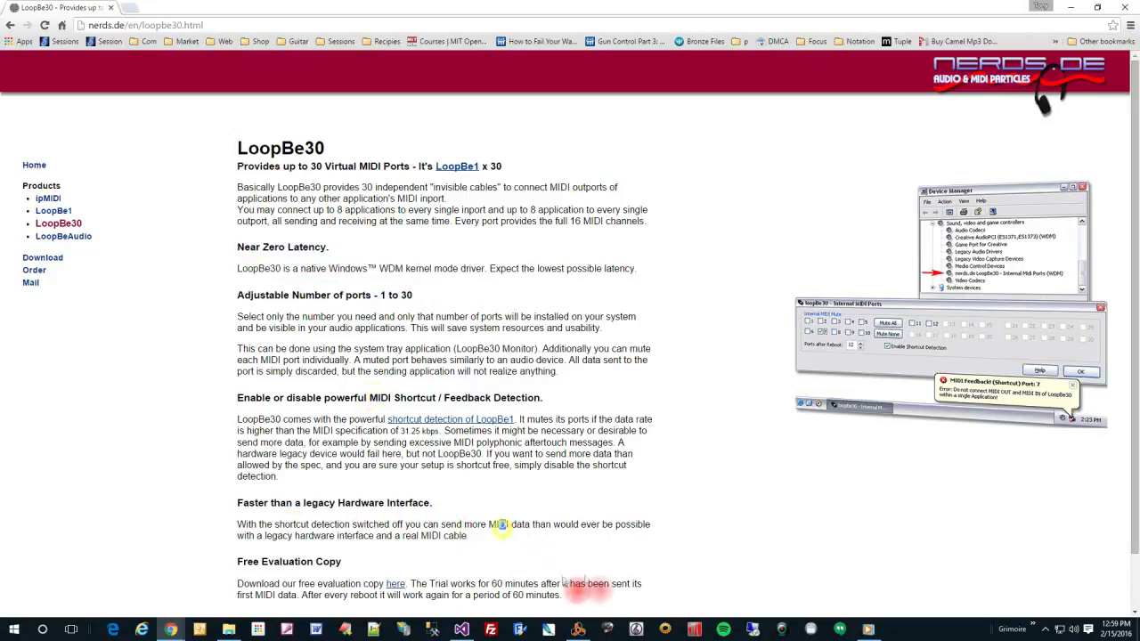
pyautogui.click(1046, 629)
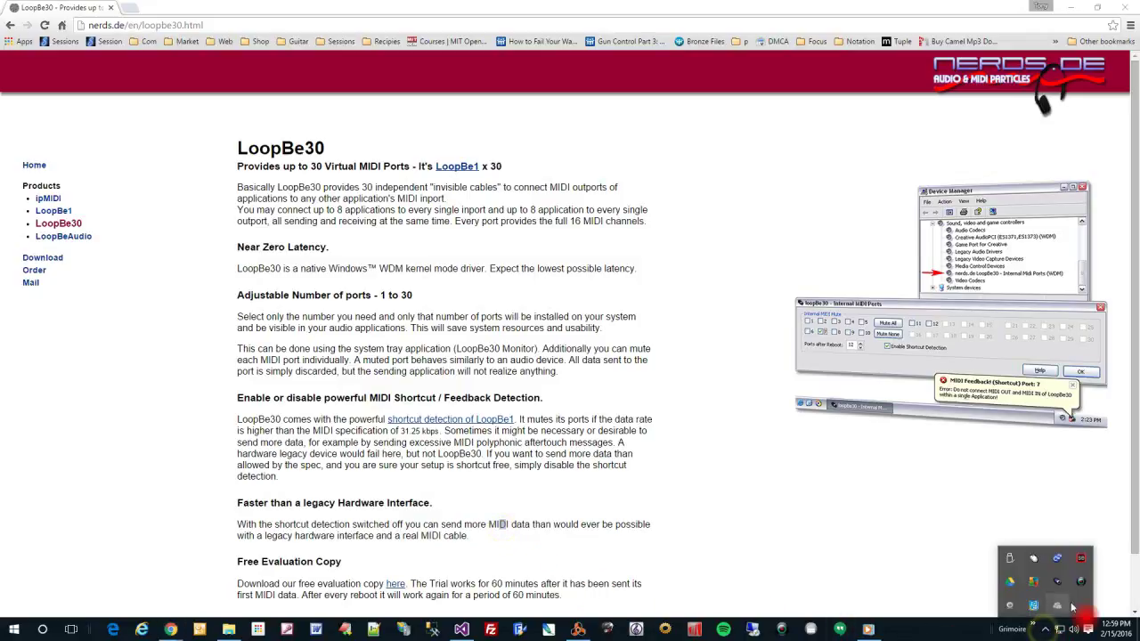
# Open LoopBe30's Internal MIDI Ports settings from the tray and confirm them unchanged at 2 ports.
pyautogui.click(1060, 589)
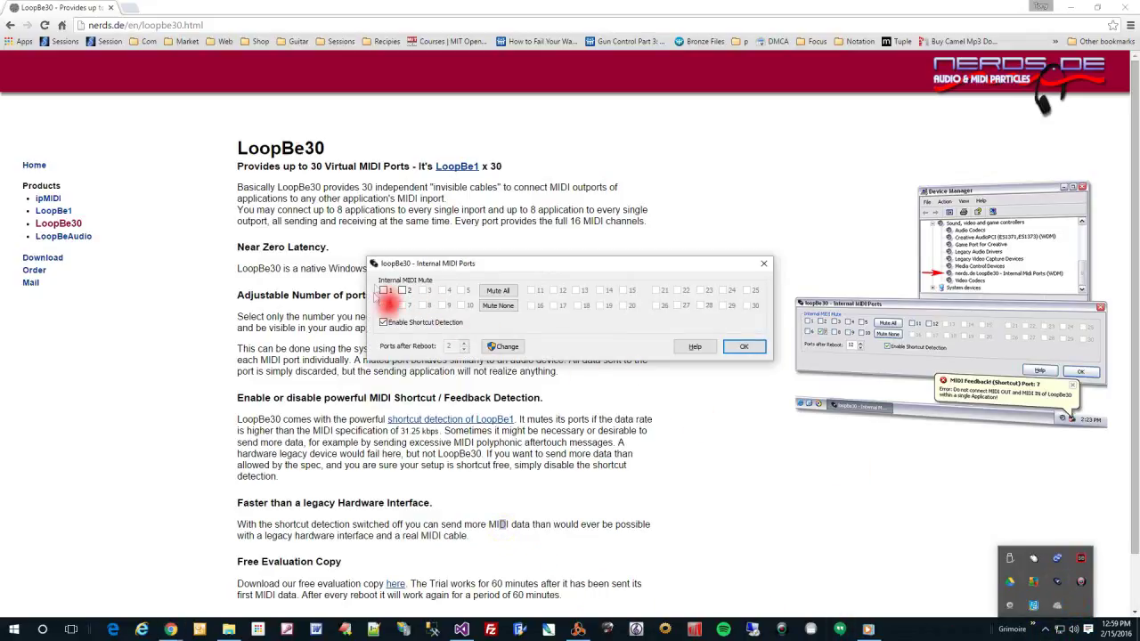
pyautogui.click(413, 304)
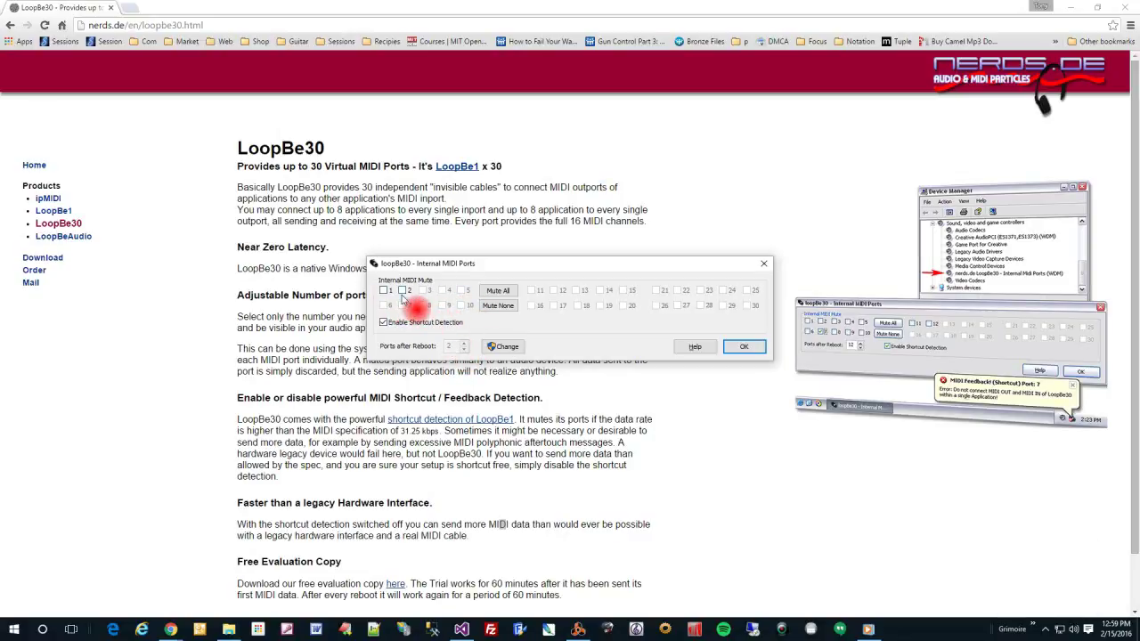
pyautogui.click(743, 347)
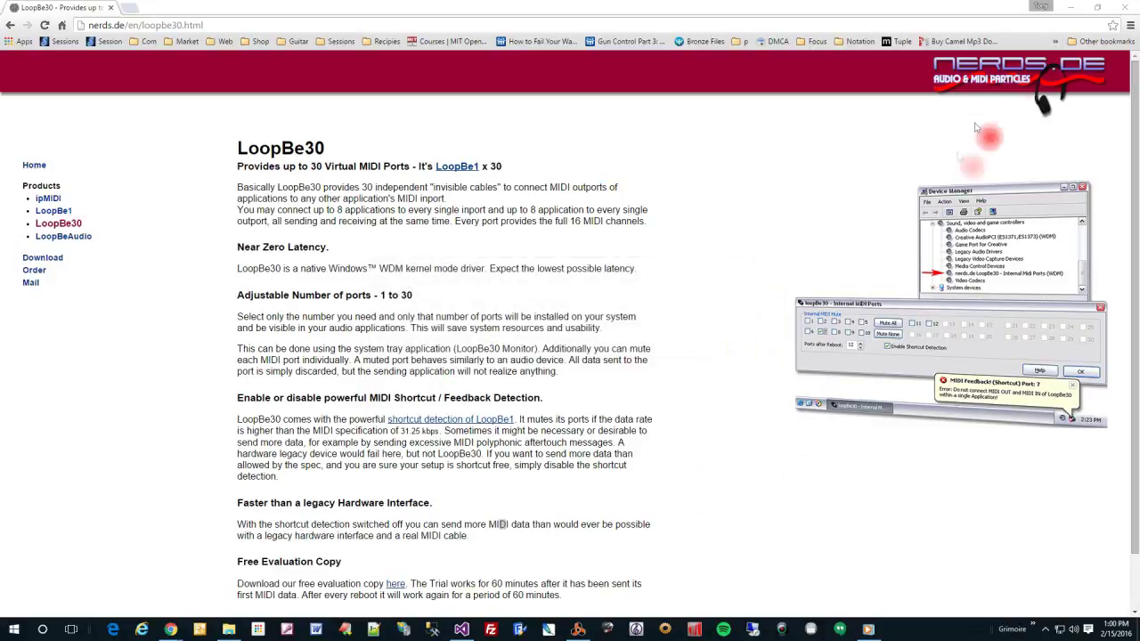
# Set Reason's Sync preferences MIDI Bus B input to 1. Internal MIDI.
pyautogui.click(1069, 7)
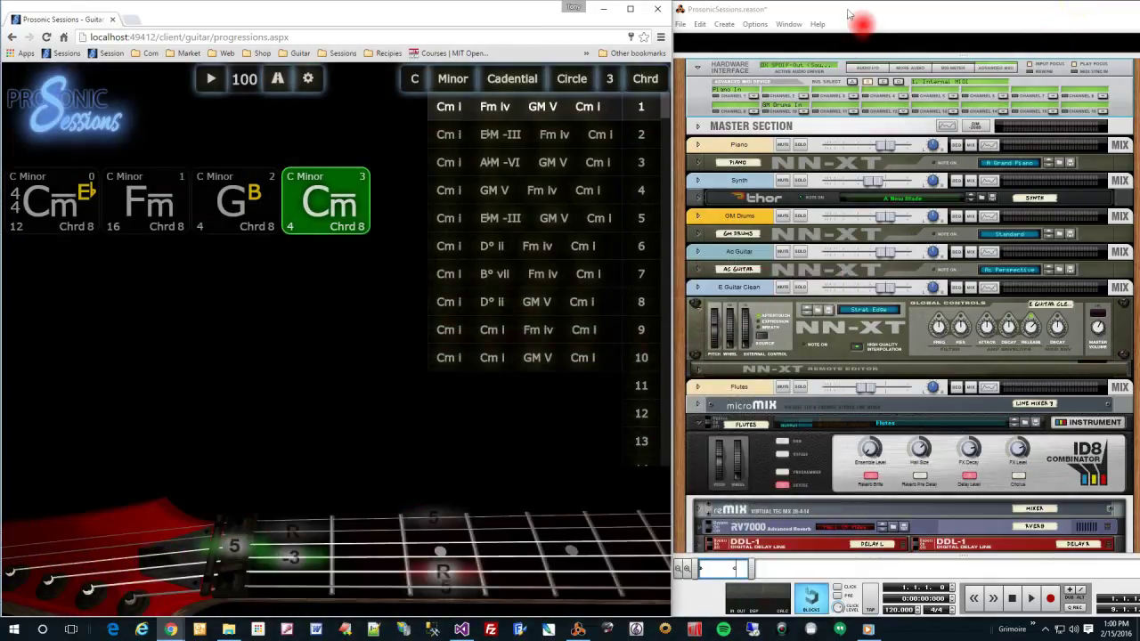
pyautogui.click(756, 24)
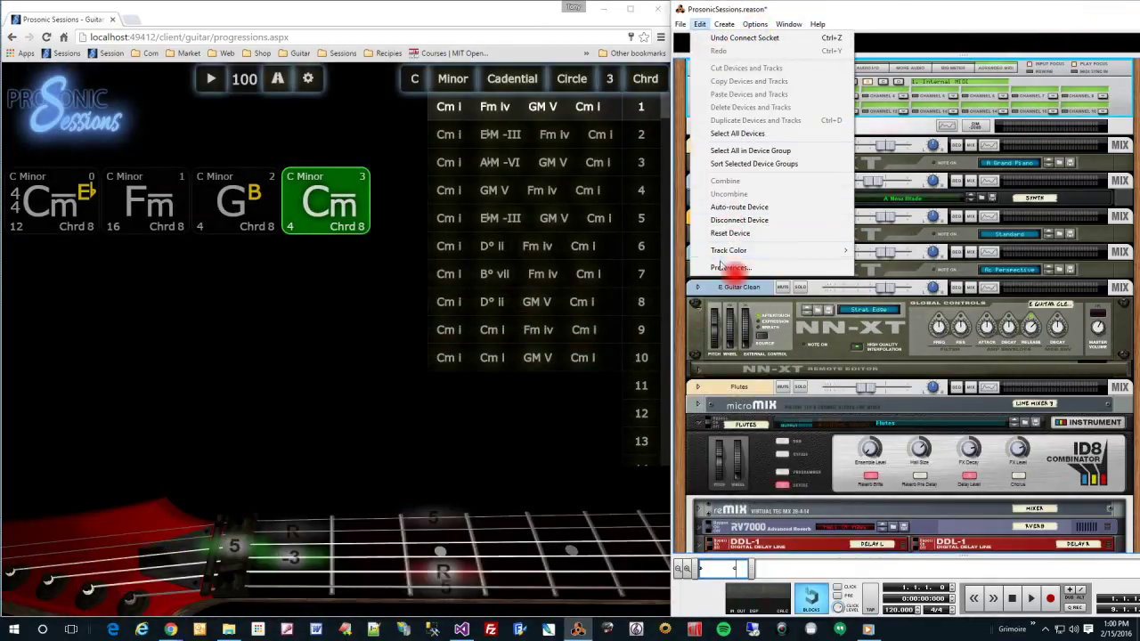
pyautogui.click(723, 267)
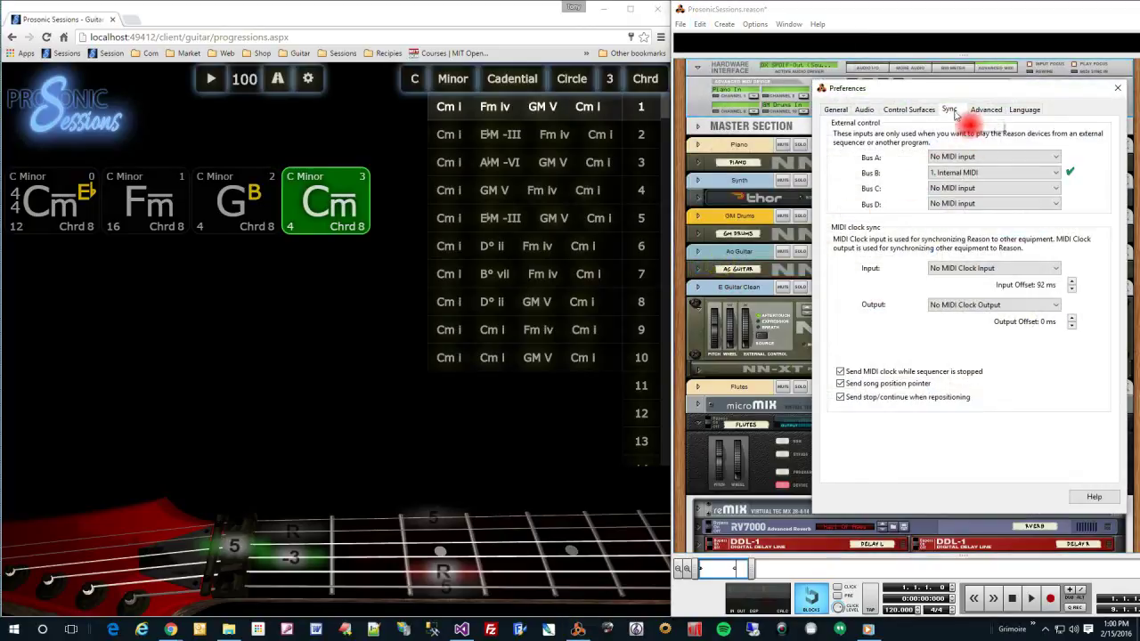
pyautogui.click(971, 173)
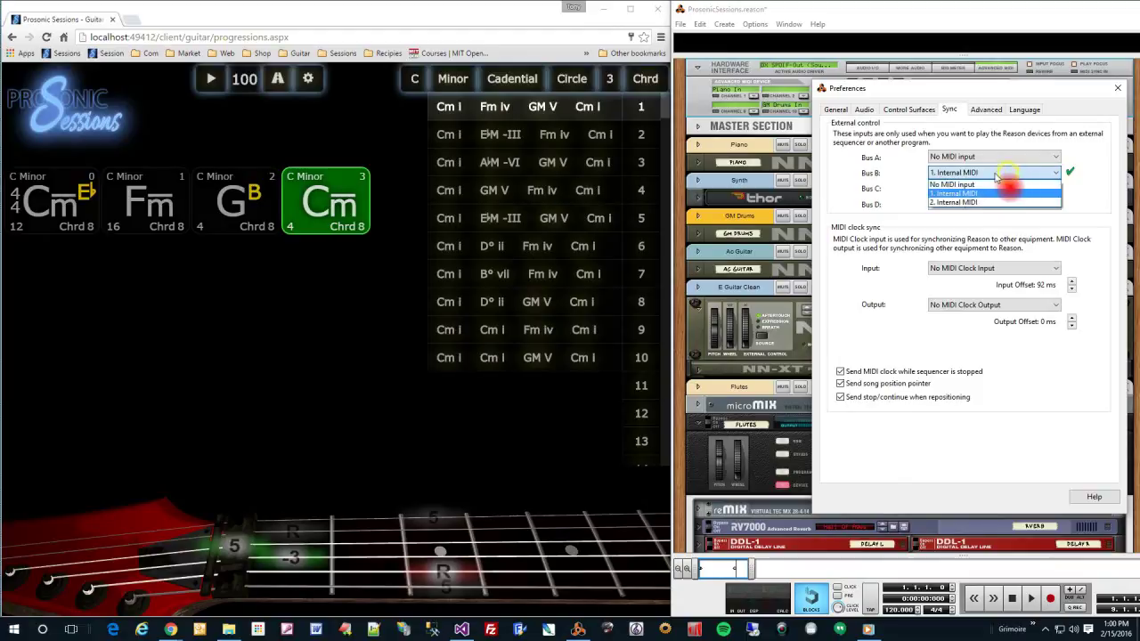
pyautogui.click(957, 193)
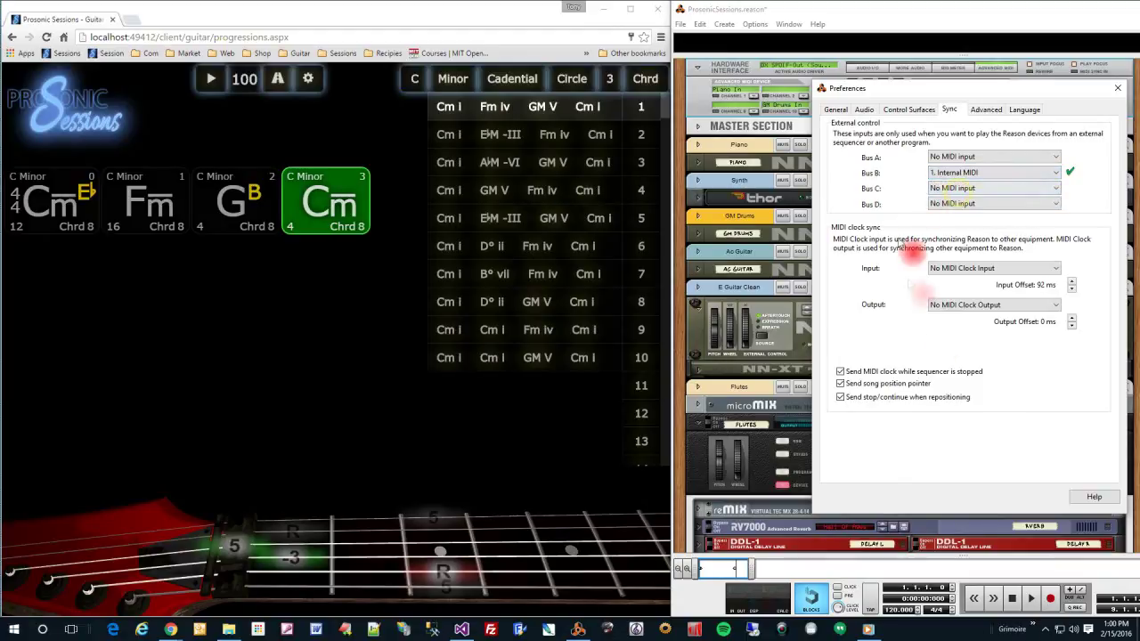
pyautogui.click(1117, 89)
# Route the Hardware Interface's MIDI channel 1 to the Flutes combinator instead of the Piano.
pyautogui.click(869, 163)
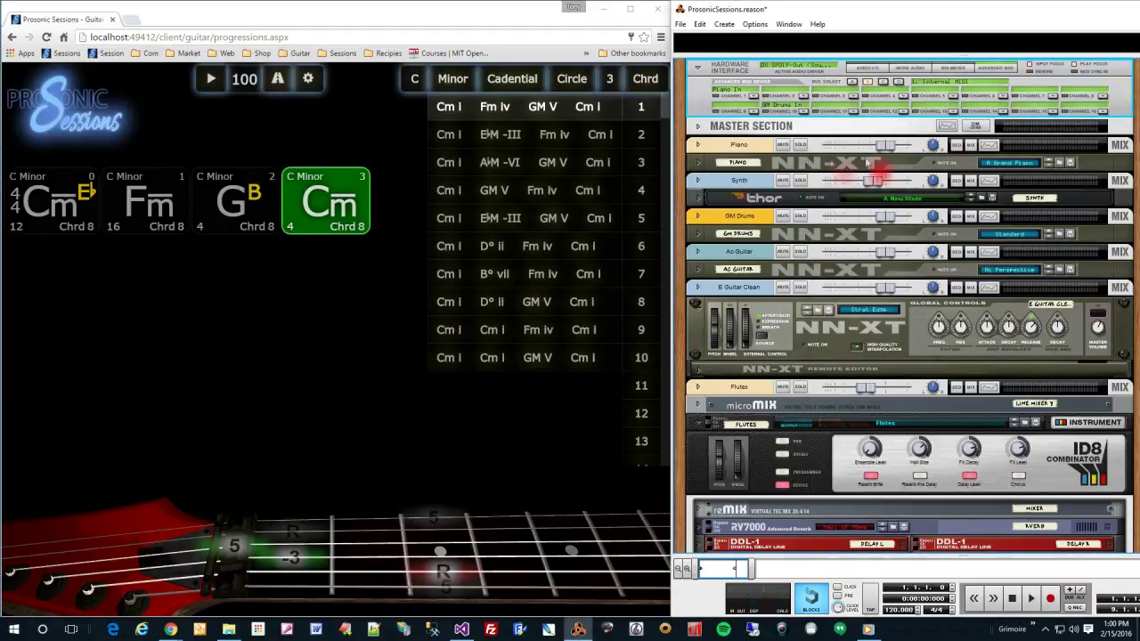
pyautogui.click(876, 90)
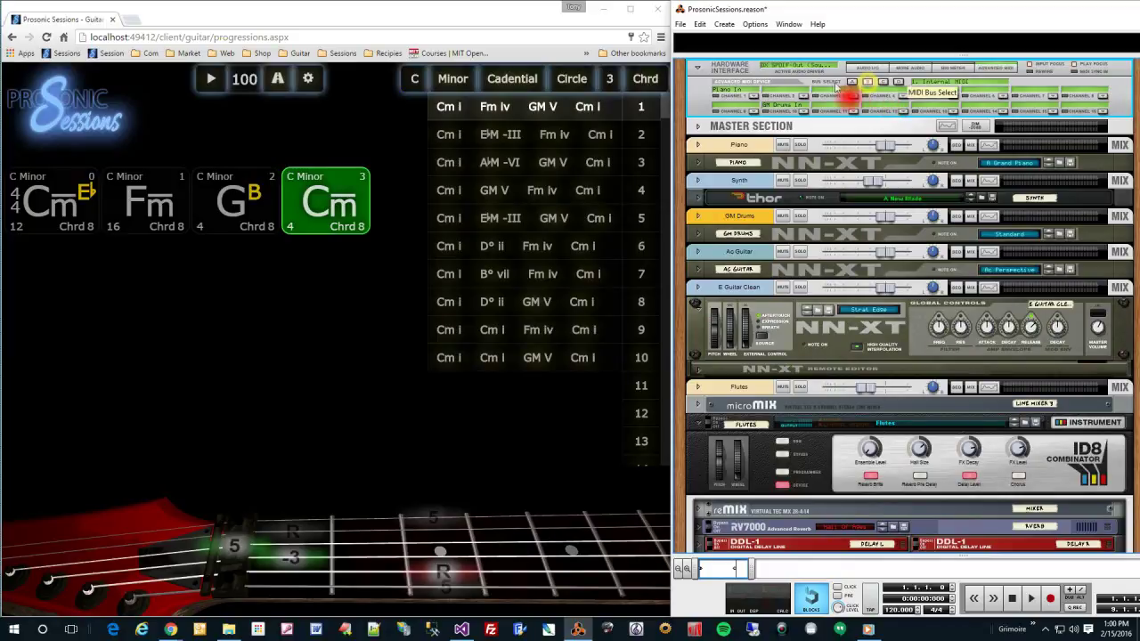
pyautogui.click(755, 99)
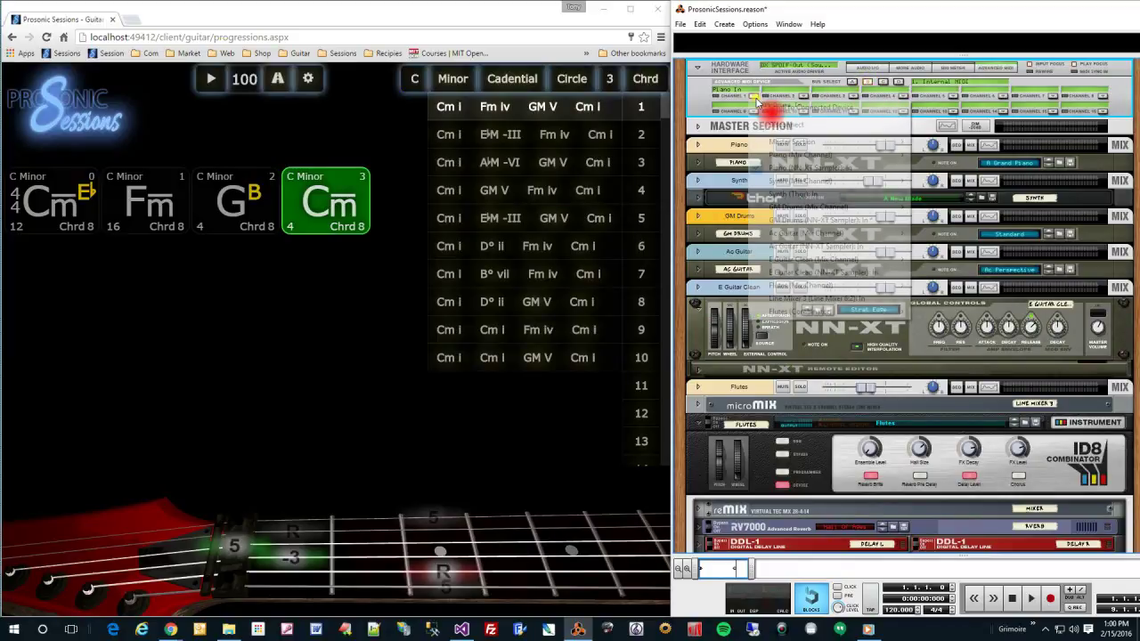
pyautogui.click(798, 180)
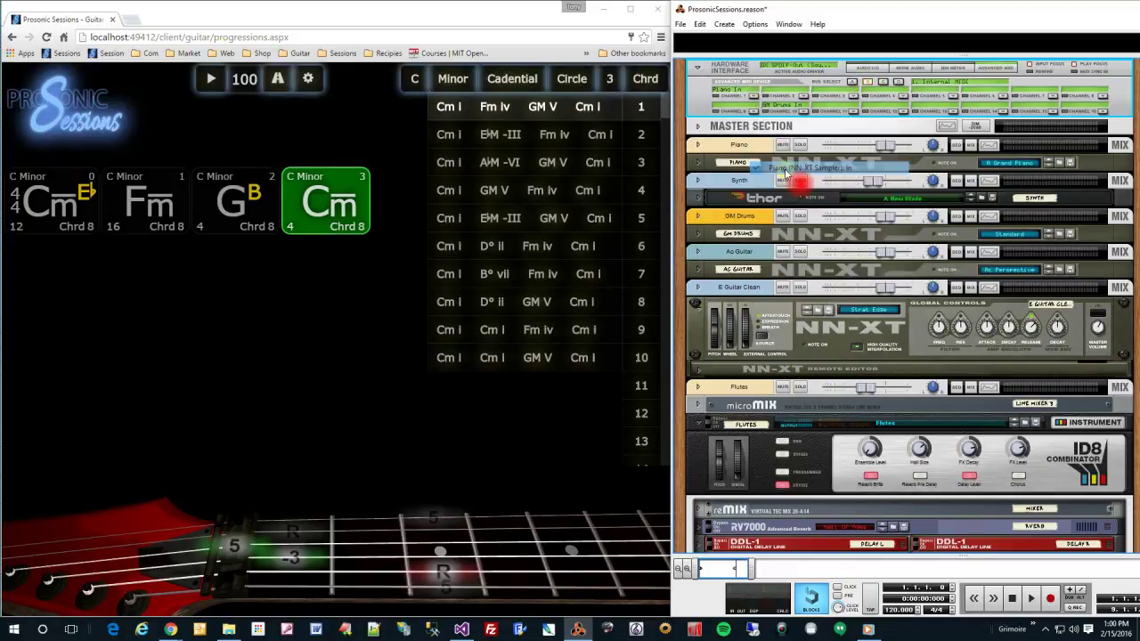
pyautogui.click(755, 99)
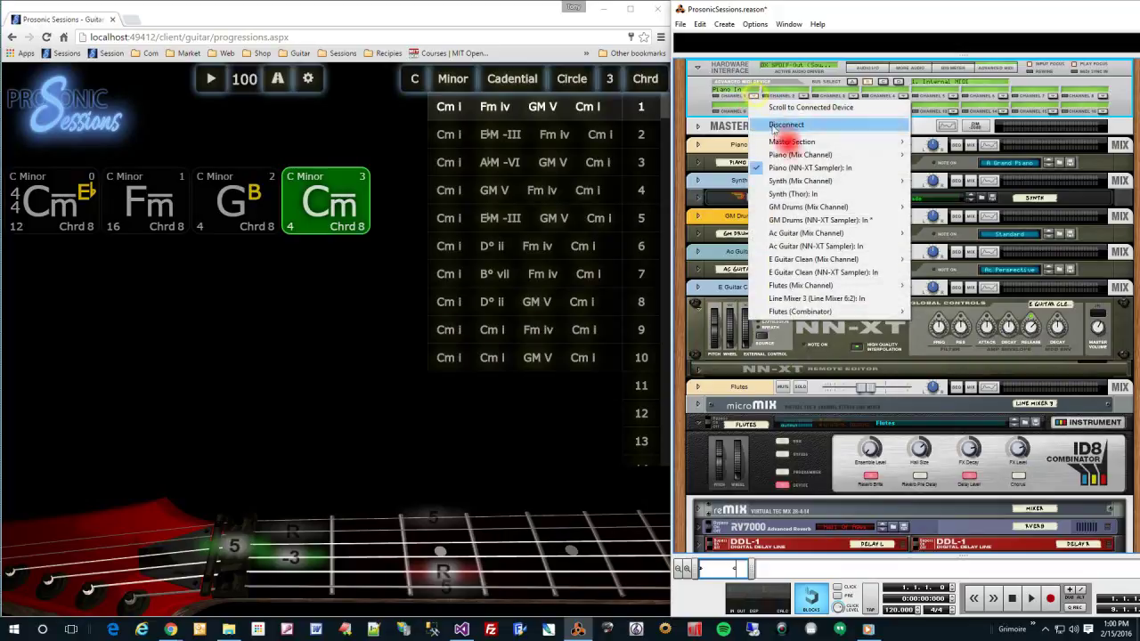
pyautogui.moveTo(823, 313)
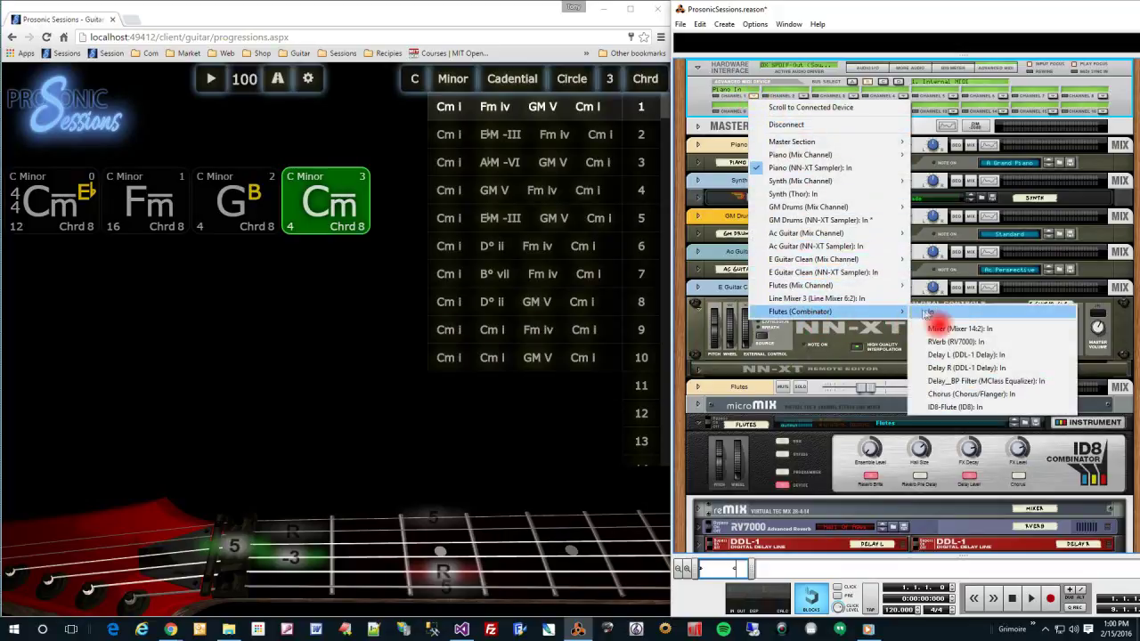
pyautogui.click(933, 311)
pyautogui.click(336, 314)
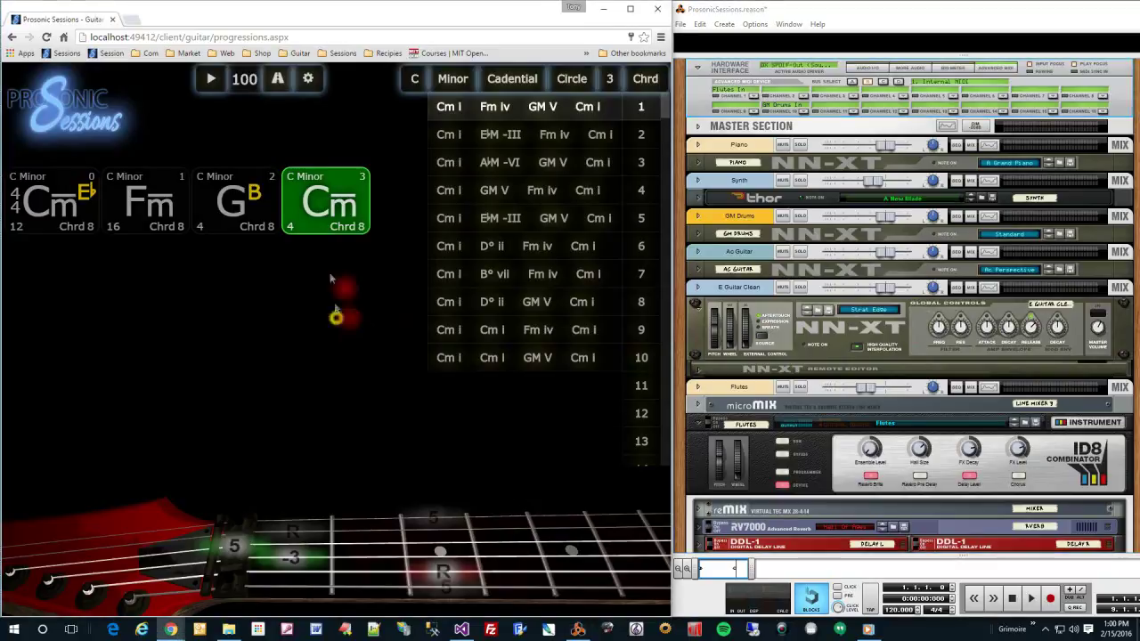
# Play the progression out through 1. Internal MIDI with Transpose 12, then close MIDI Settings.
pyautogui.click(308, 79)
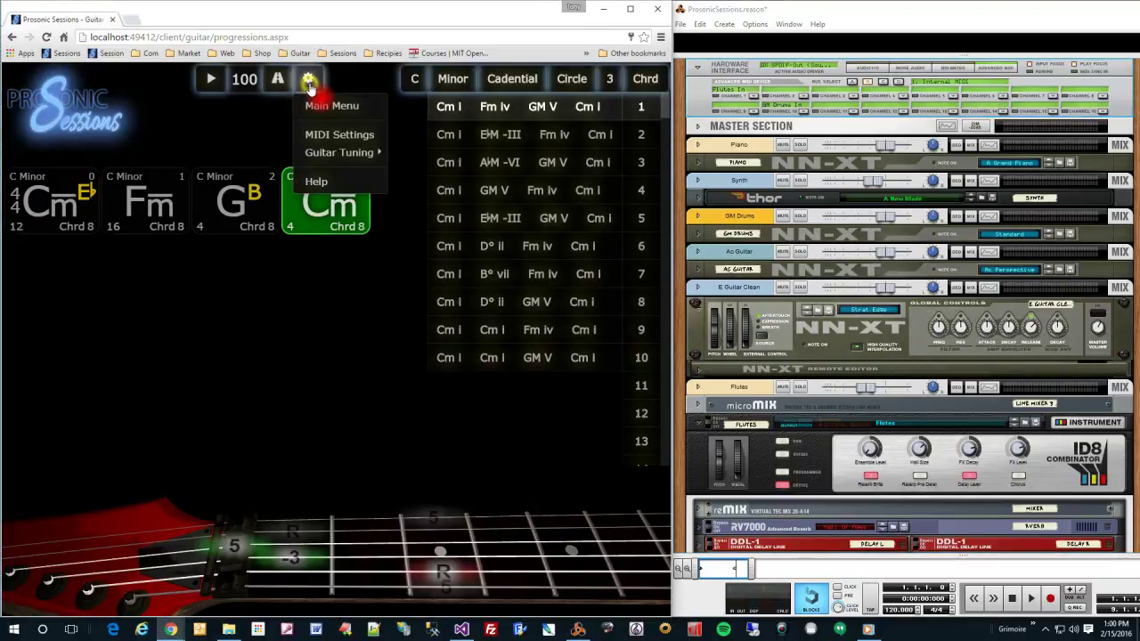
pyautogui.click(321, 141)
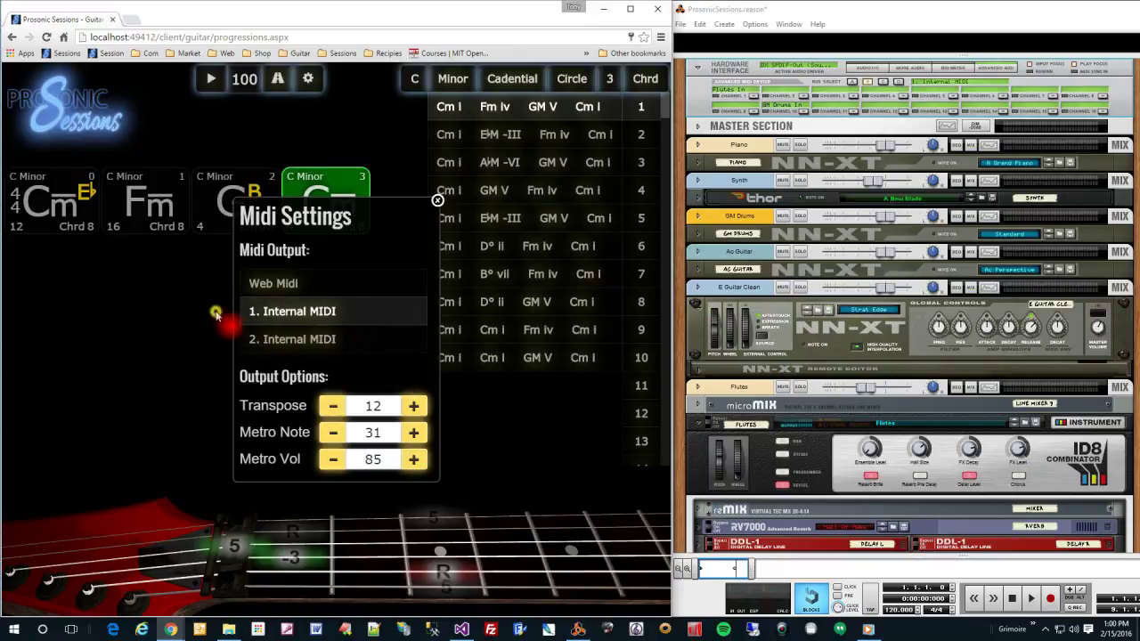
pyautogui.press('space')
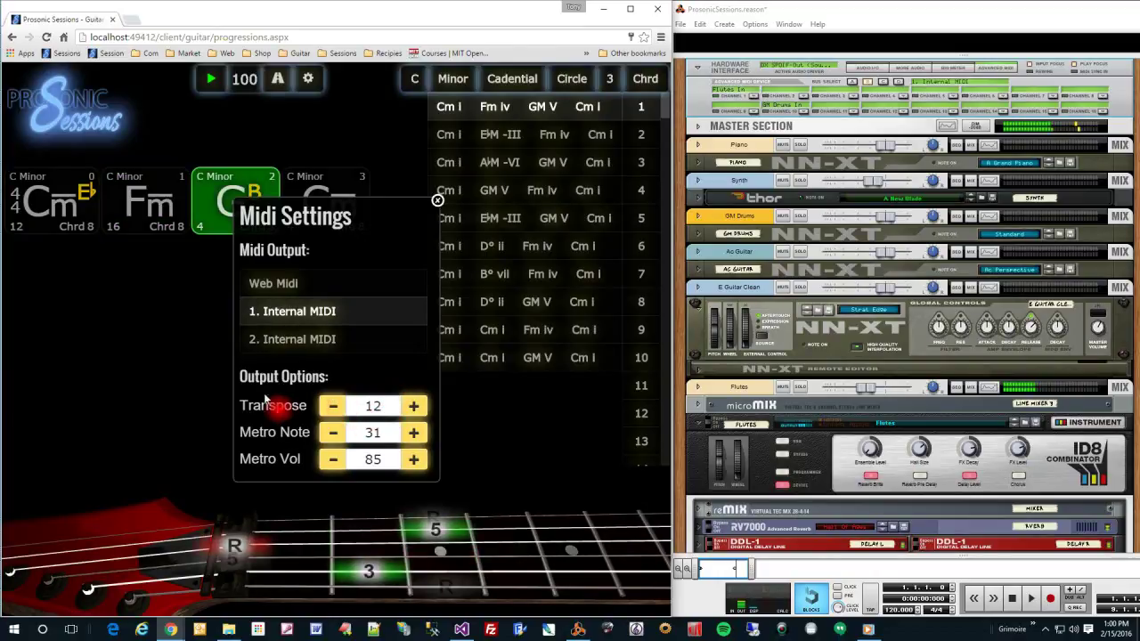
pyautogui.doubleClick(373, 406)
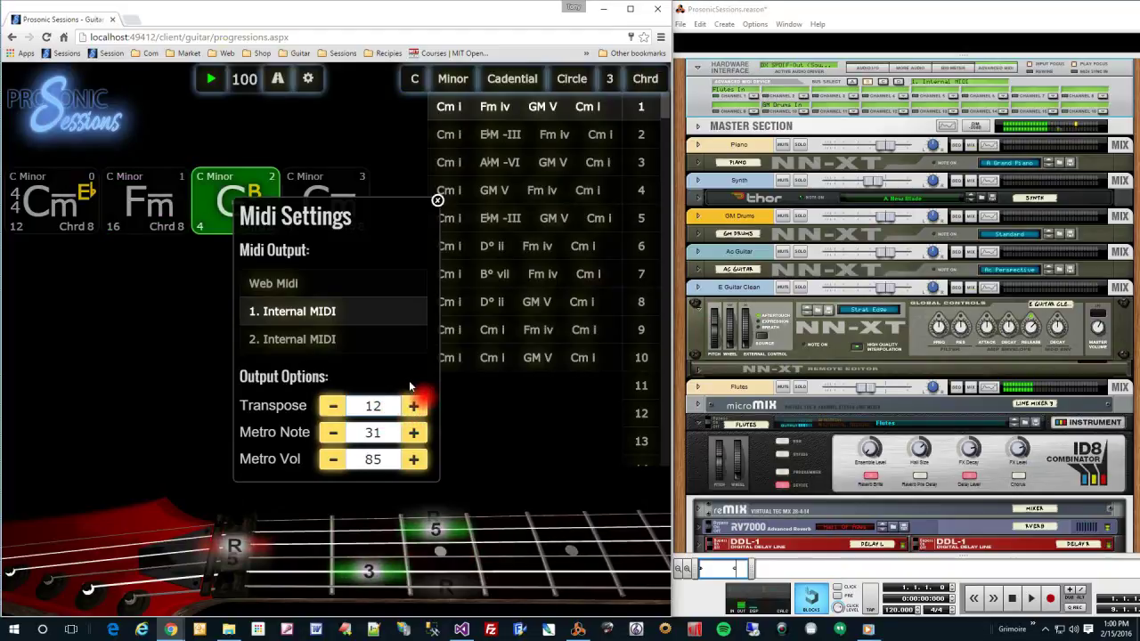
pyautogui.click(437, 200)
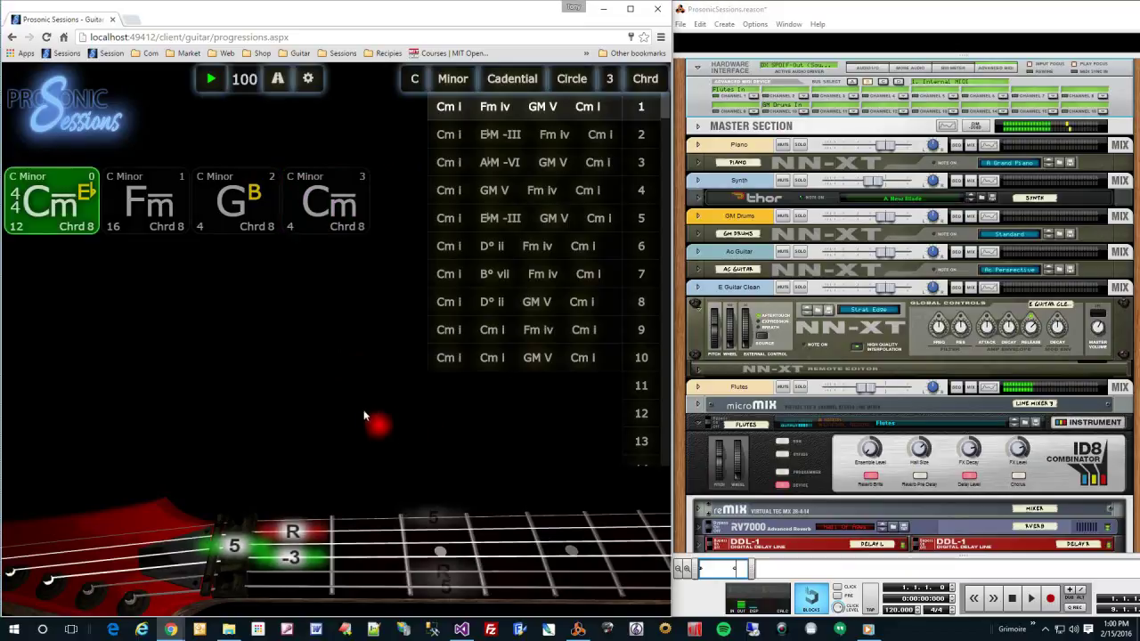